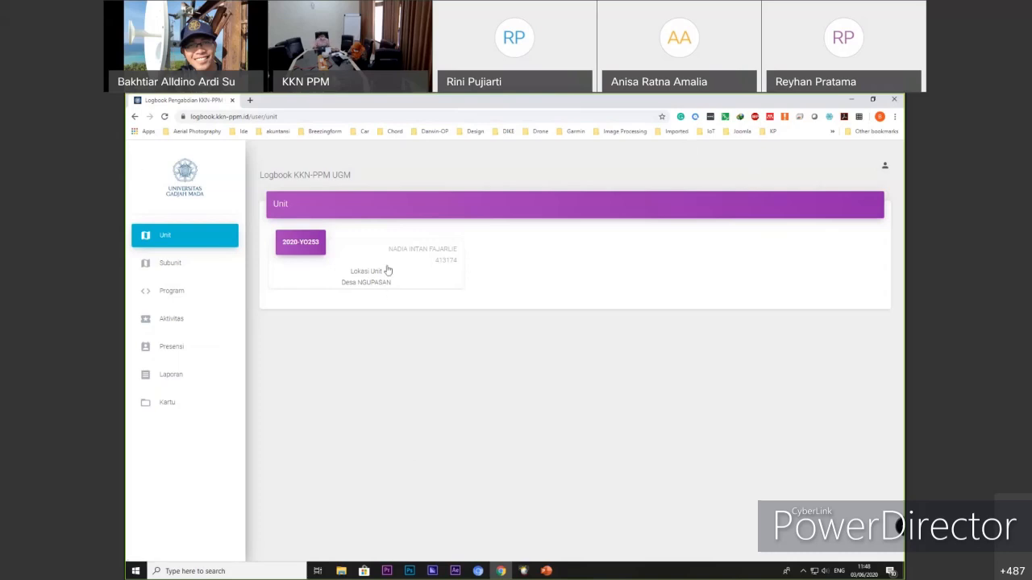
Step: Open the details of unit 2020-YO253, check its full theme title, and close them without editing
left_click(422, 273)
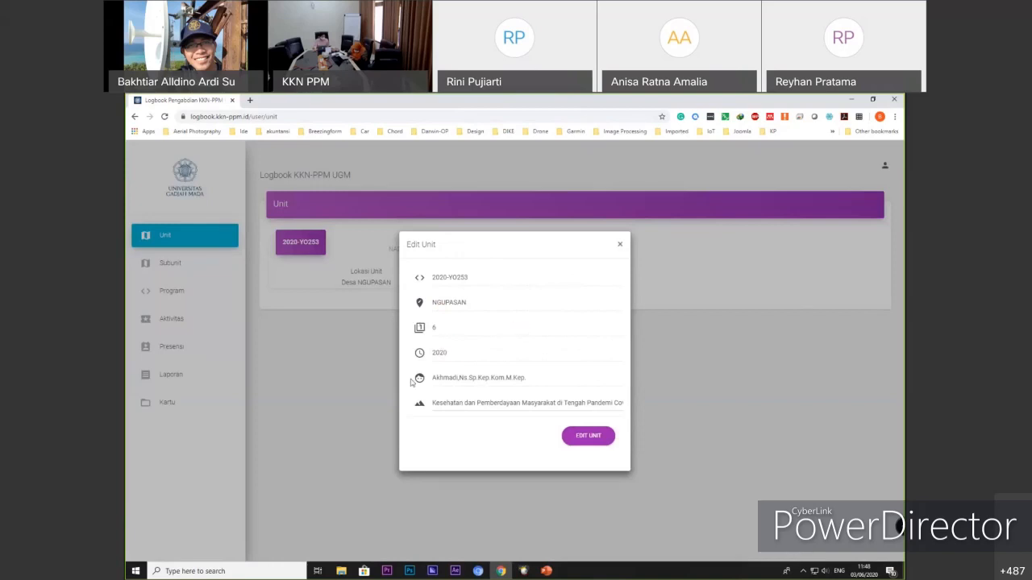
left_click_drag(502, 404, 652, 417)
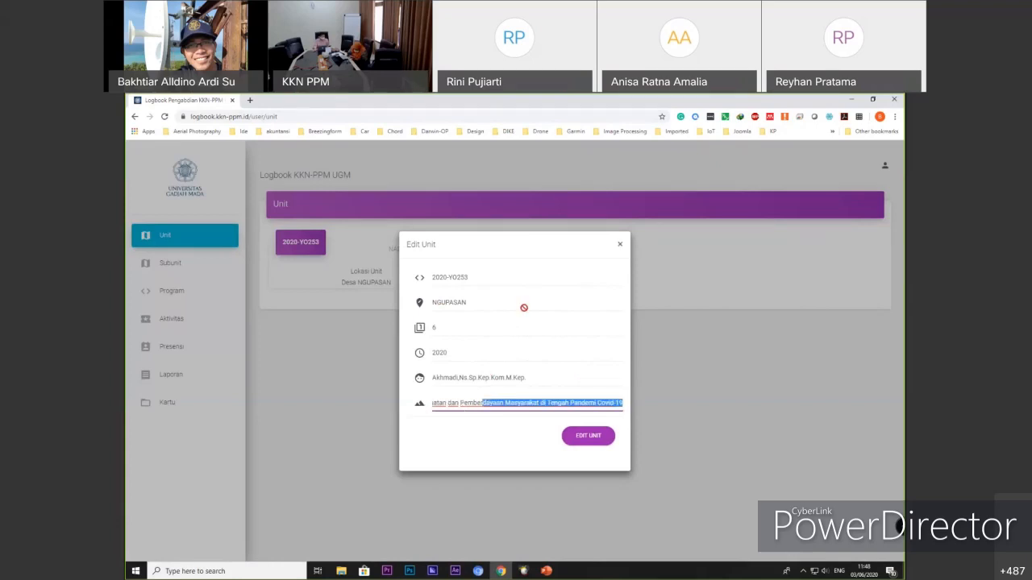
left_click(460, 402)
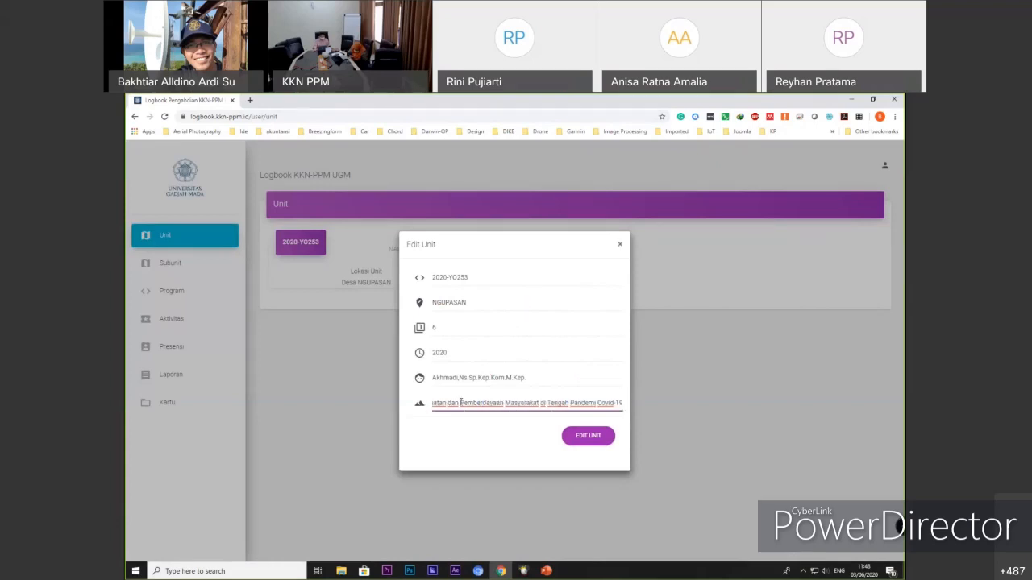
left_click(620, 244)
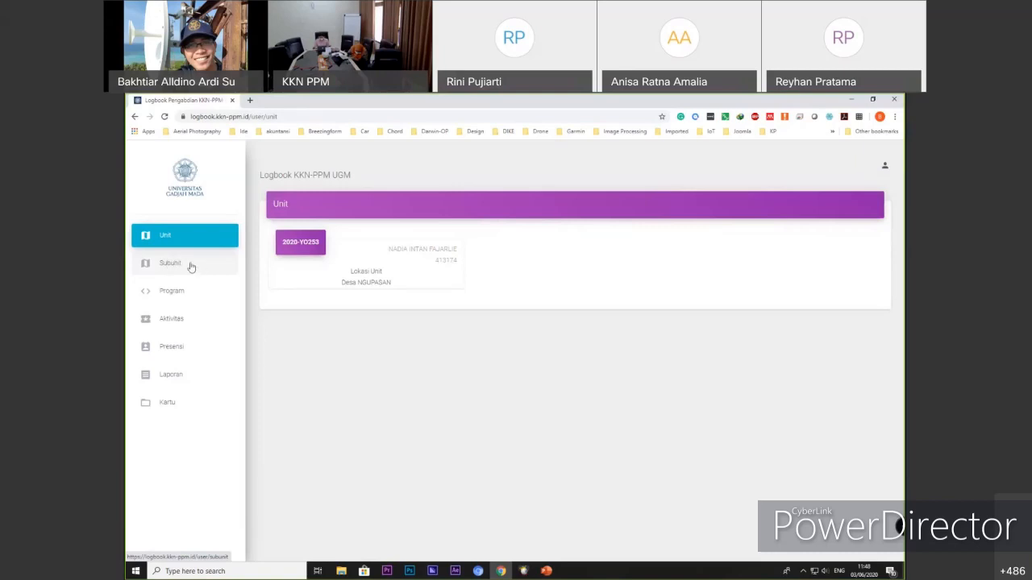
Step: Go to the Subunit page, view the blank form for adding a subunit, and close it
left_click(191, 267)
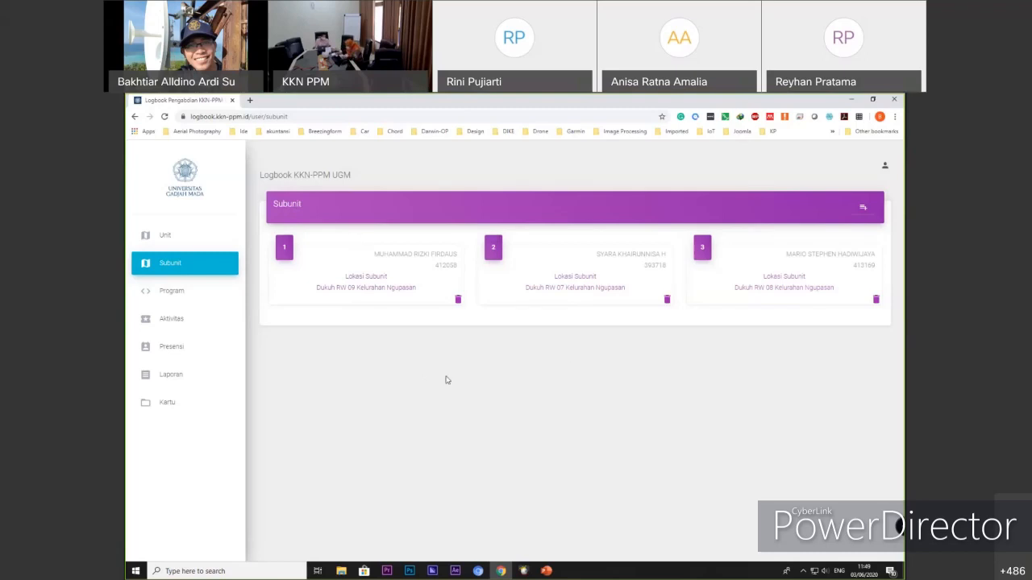
left_click(861, 207)
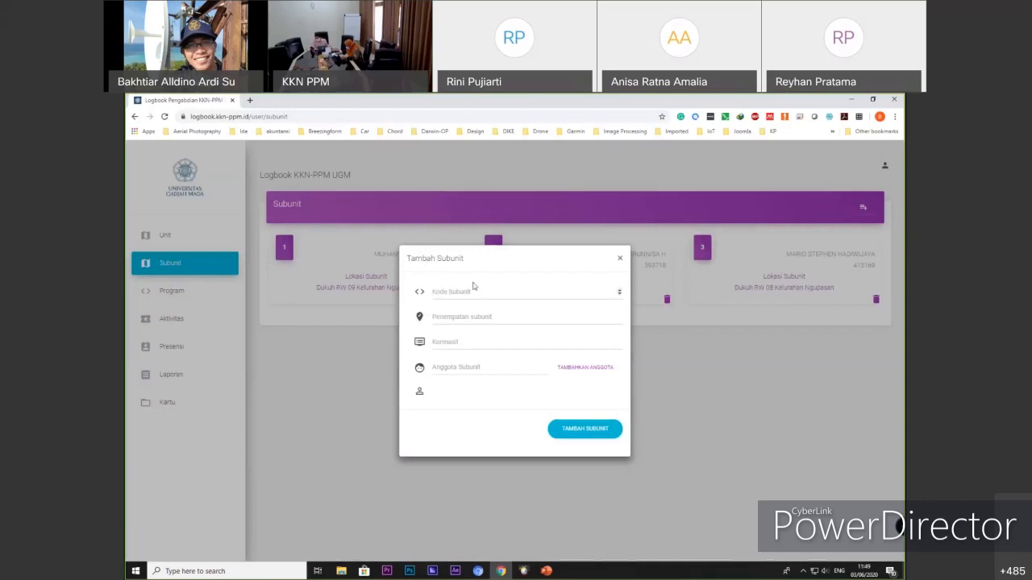
left_click(620, 258)
Step: Open subunit 2's details, examine its placement, student coordinator and member fields, and close them without saving
left_click(634, 287)
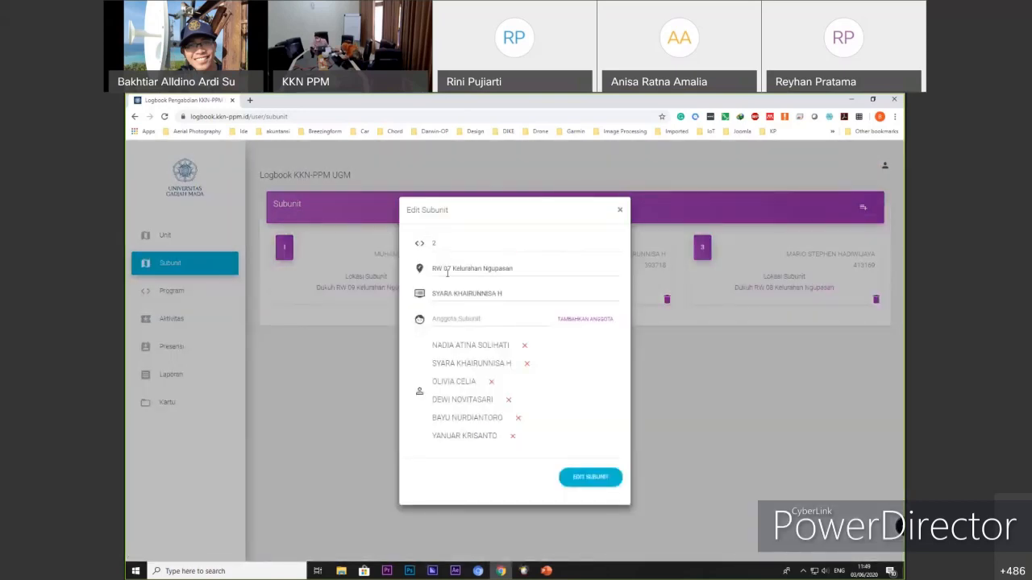
left_click_drag(446, 270, 545, 275)
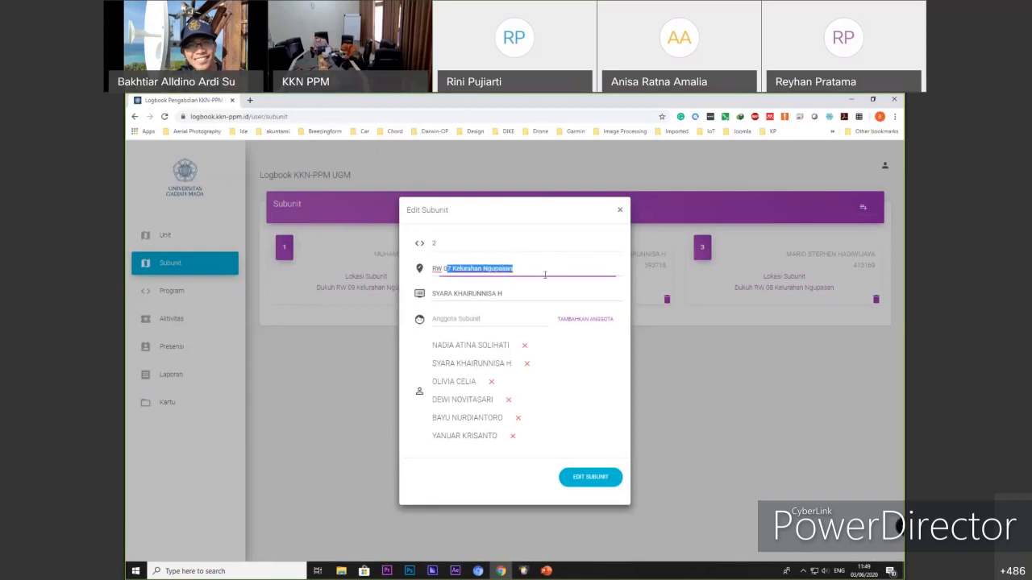
left_click(545, 275)
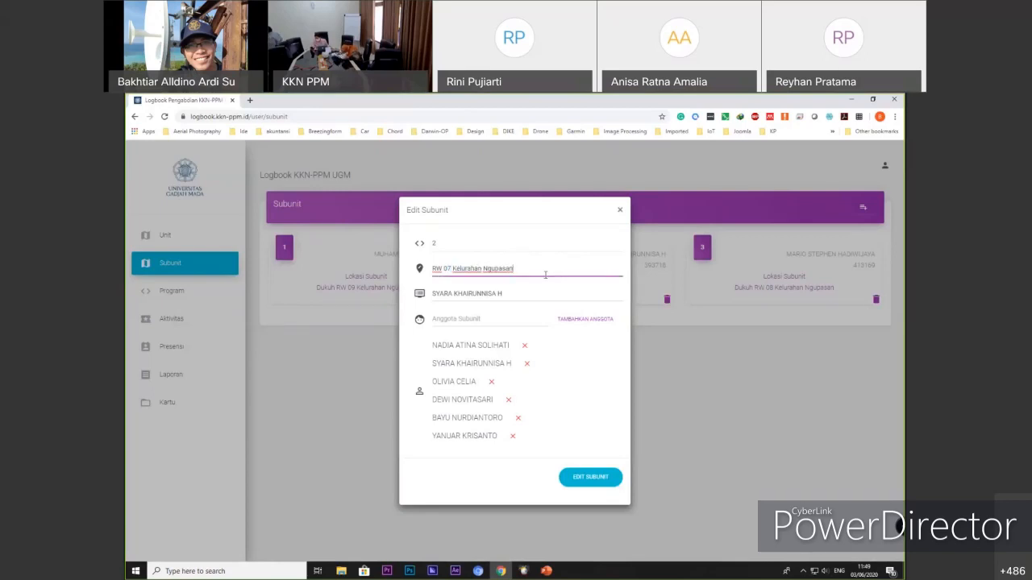
left_click(509, 293)
left_click_drag(433, 293, 553, 295)
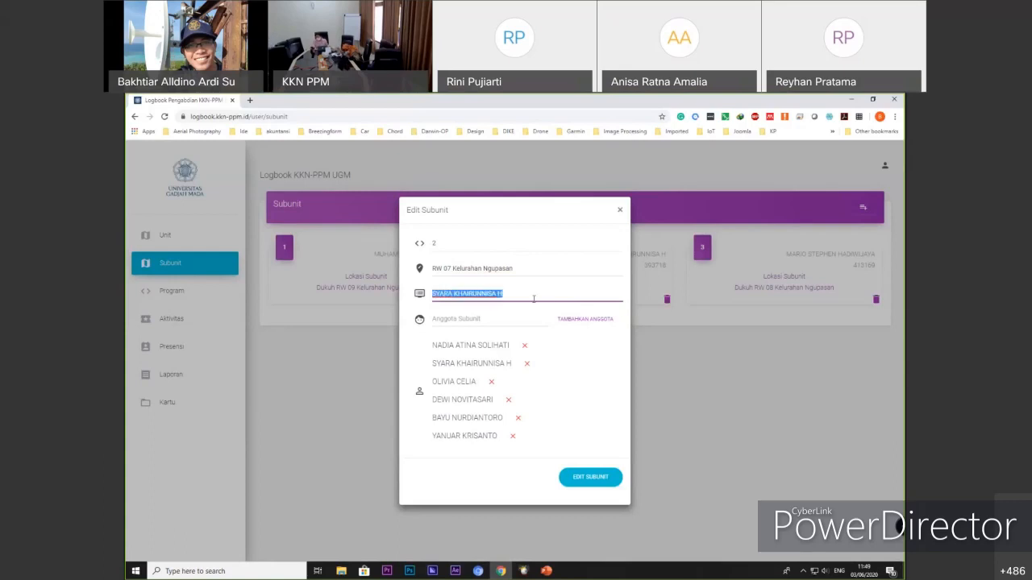
left_click(520, 298)
left_click(498, 319)
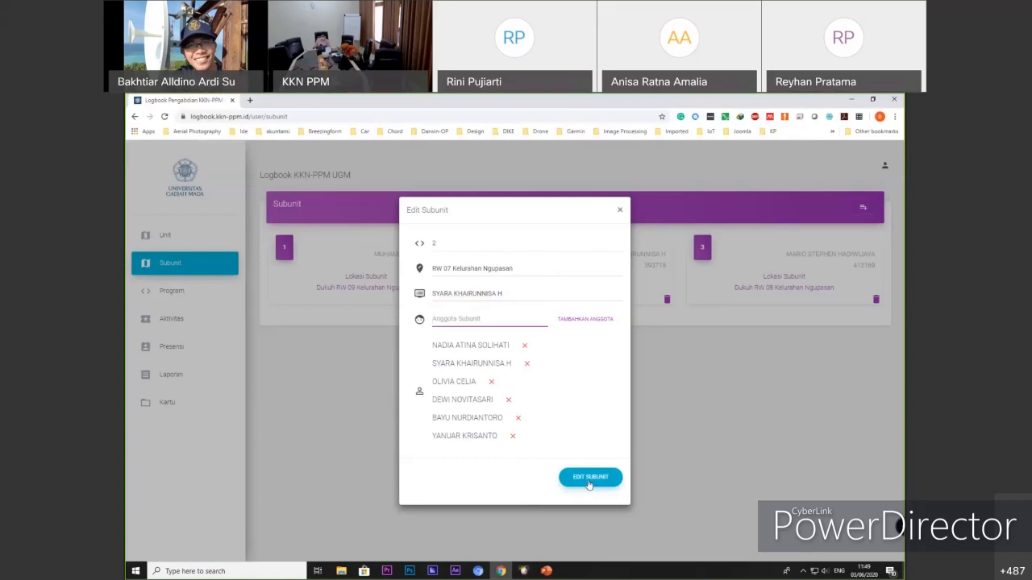
left_click(620, 211)
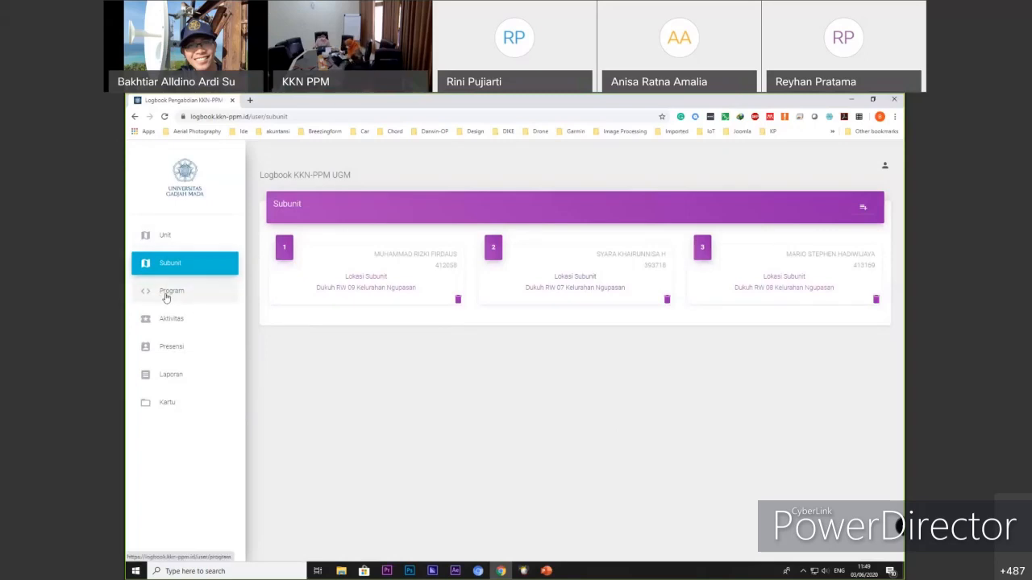
Step: Go to the Program page, and switch to the second browser window showing the subunit's in-process programs
left_click(165, 294)
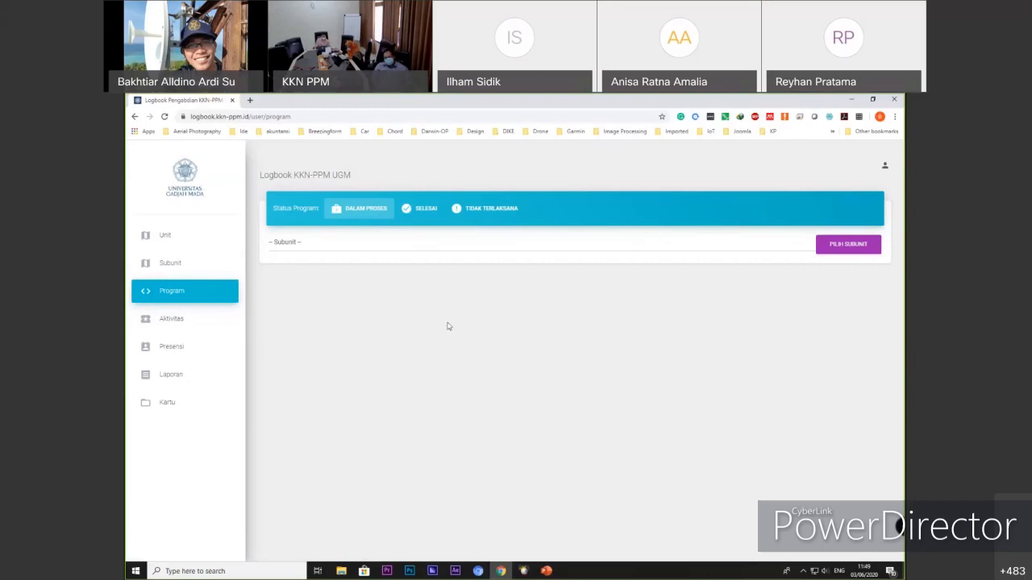
left_click(477, 571)
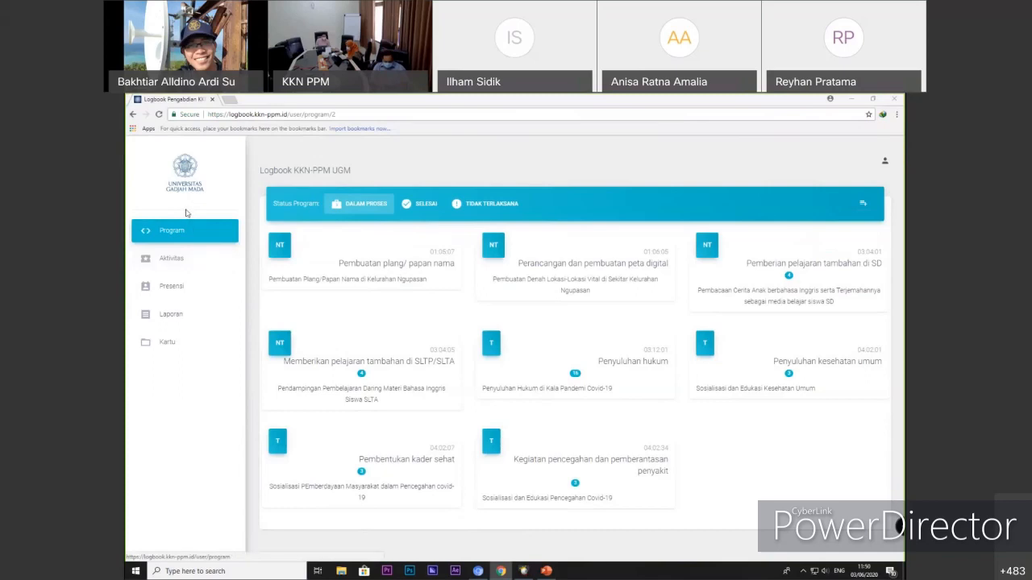
left_click(175, 241)
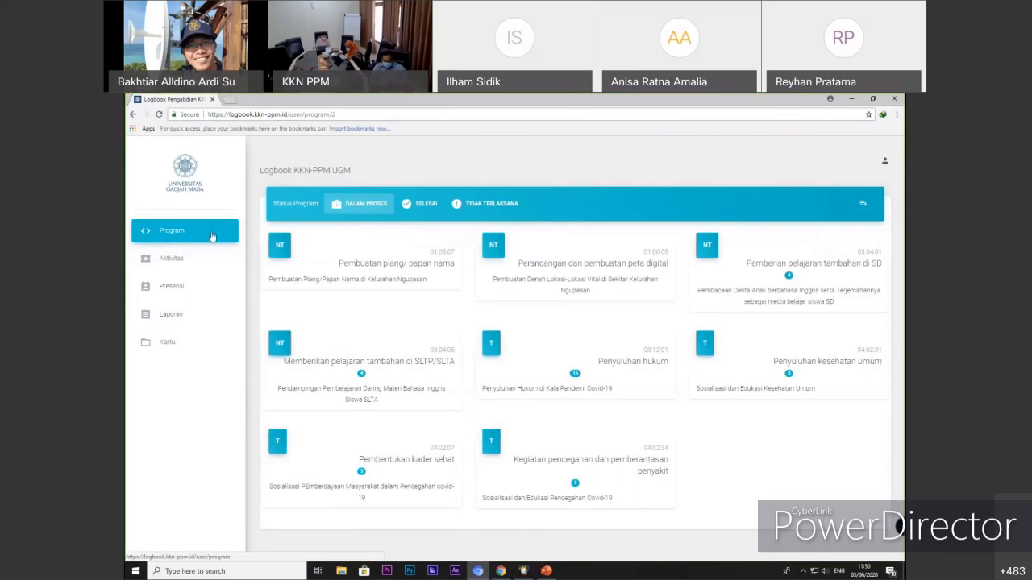
Step: Open the form for adding a program, examine its fields through to the sustainability entry, and close it without saving
left_click(862, 207)
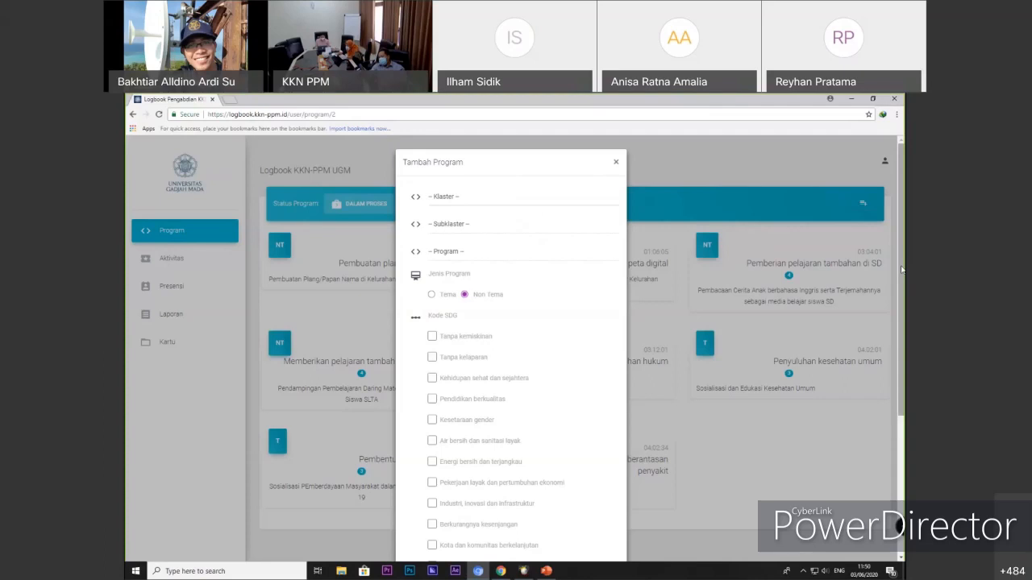
left_click_drag(900, 282, 901, 395)
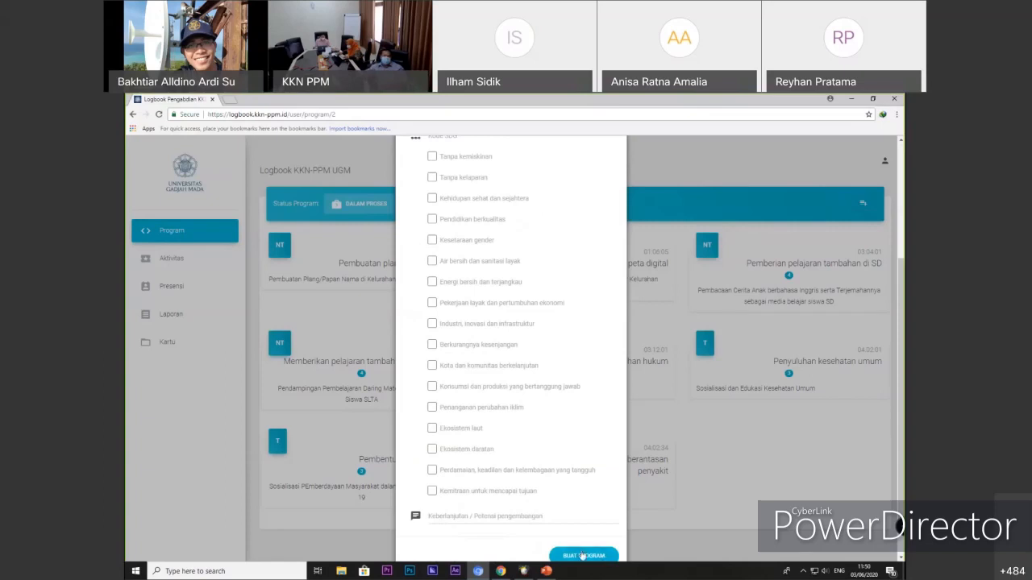
left_click(734, 528)
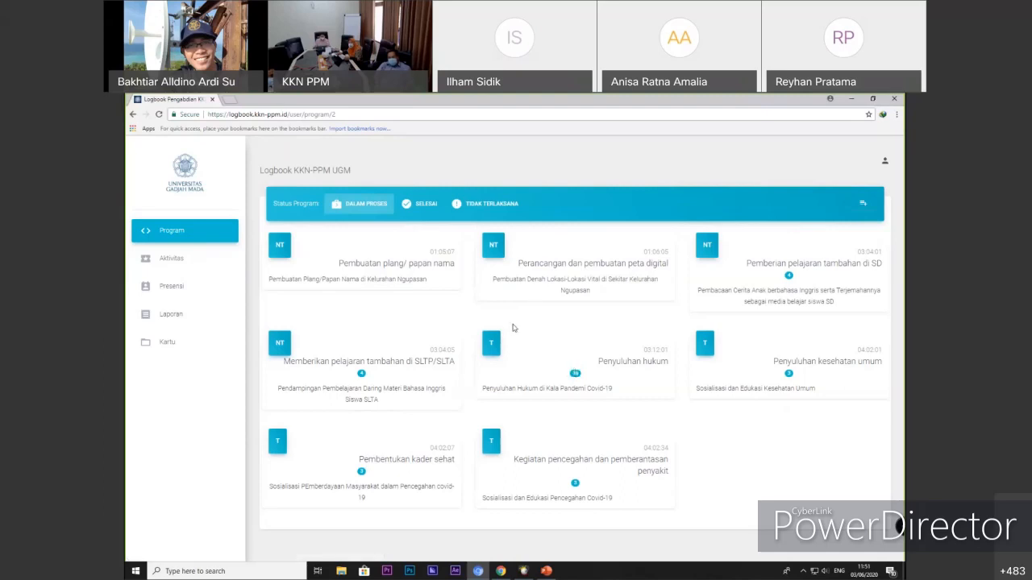
Step: Start a new activity plan on the Aktivitas page with cluster SAINS TEKNOLOGI and subcluster TEKNOLOGI TEPAT GUNA
left_click(180, 261)
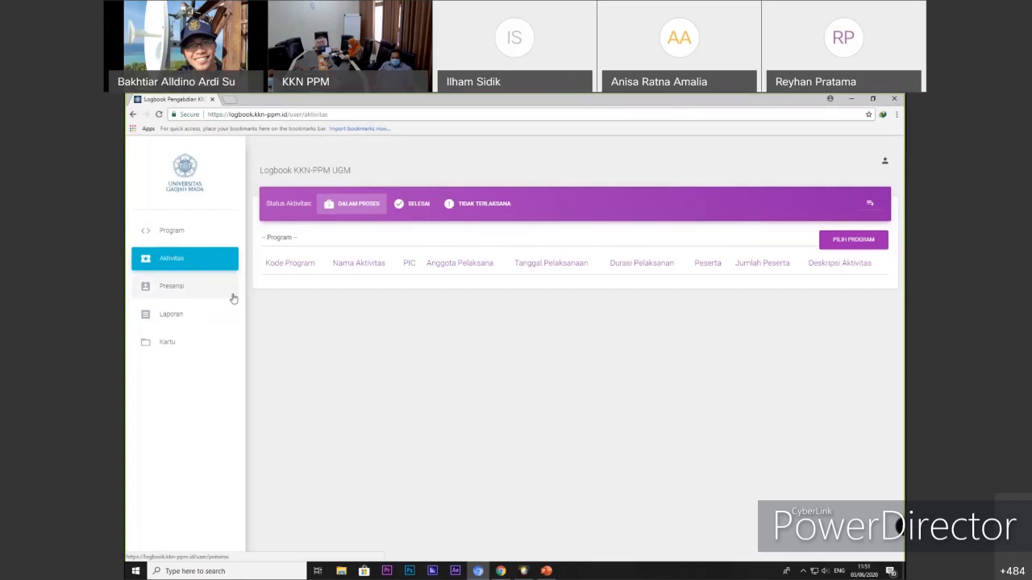
left_click(871, 207)
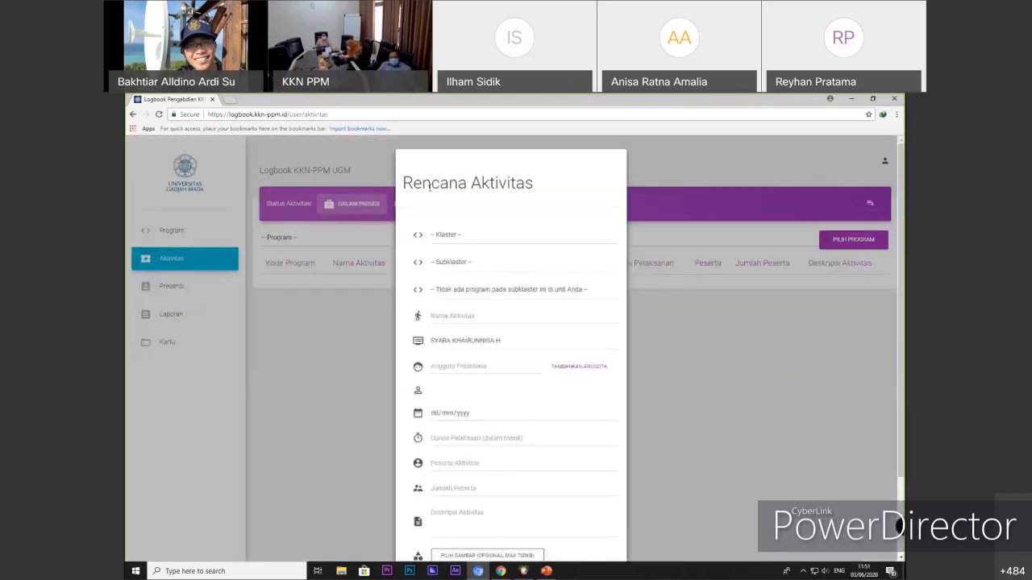
left_click(491, 240)
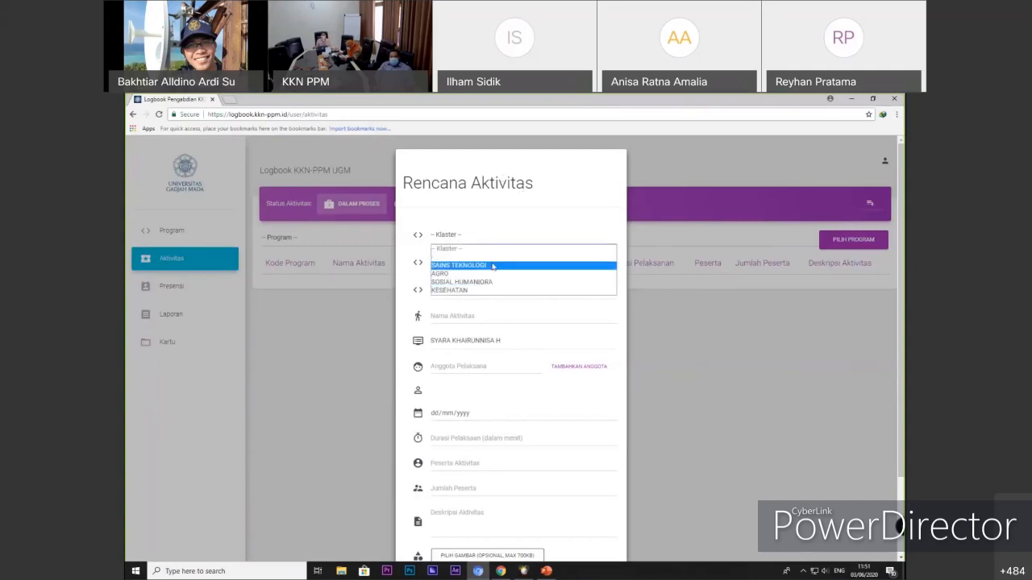
left_click(493, 266)
left_click(476, 268)
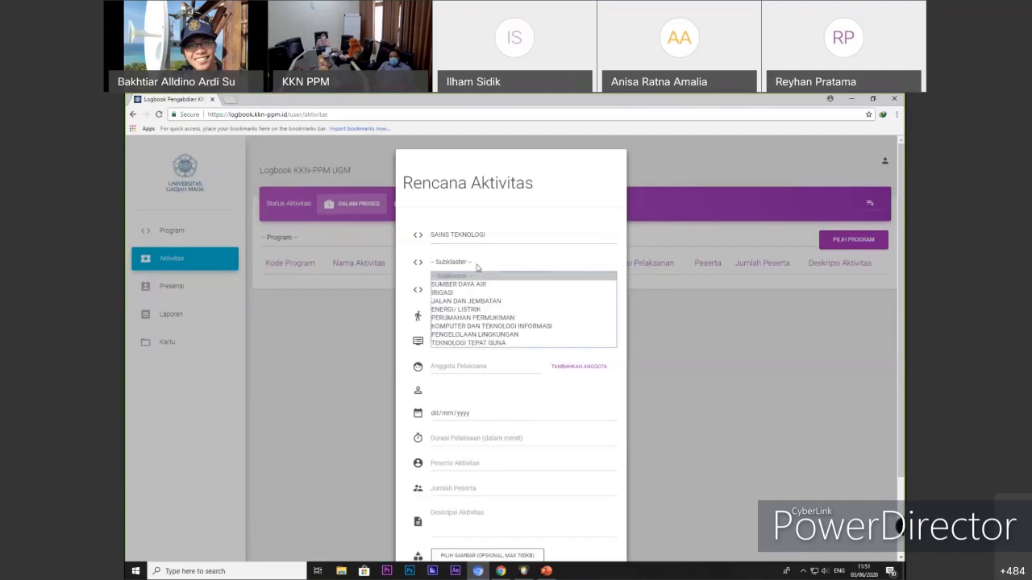
left_click(501, 342)
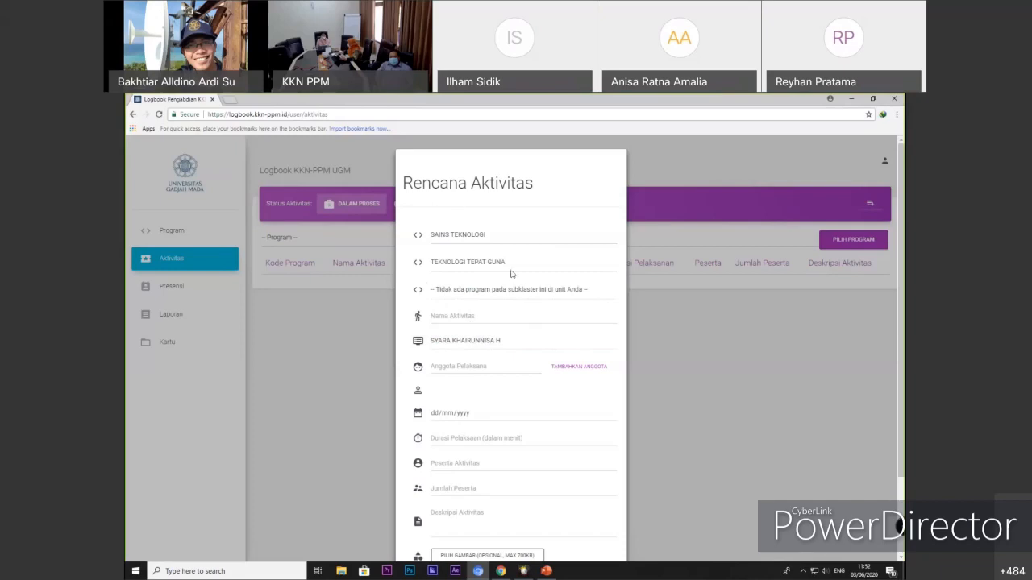
Step: Examine the activity plan's name, executing members, date, duration, participants, participant count and description fields, leaving them blank
left_click(484, 320)
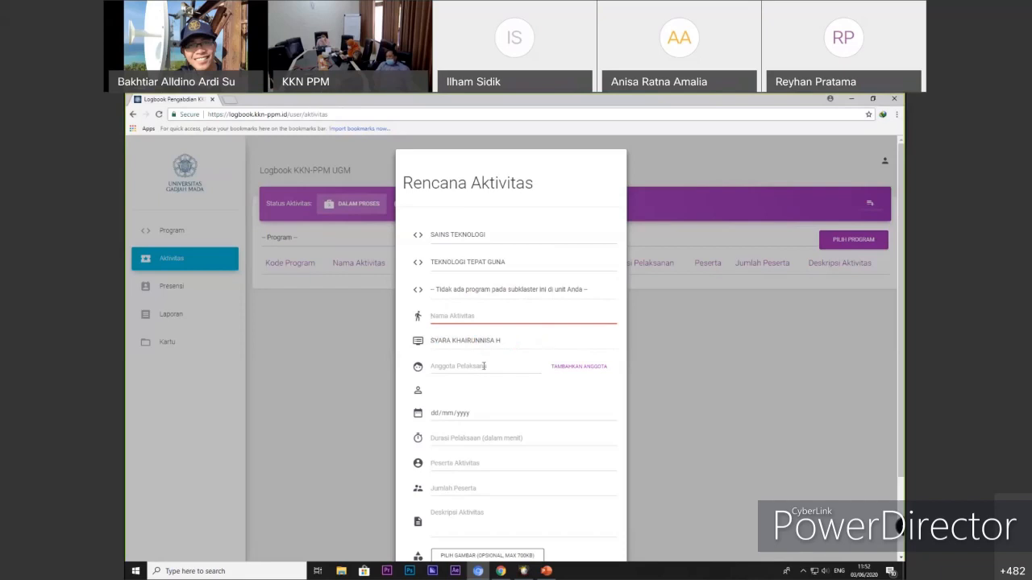
left_click(484, 366)
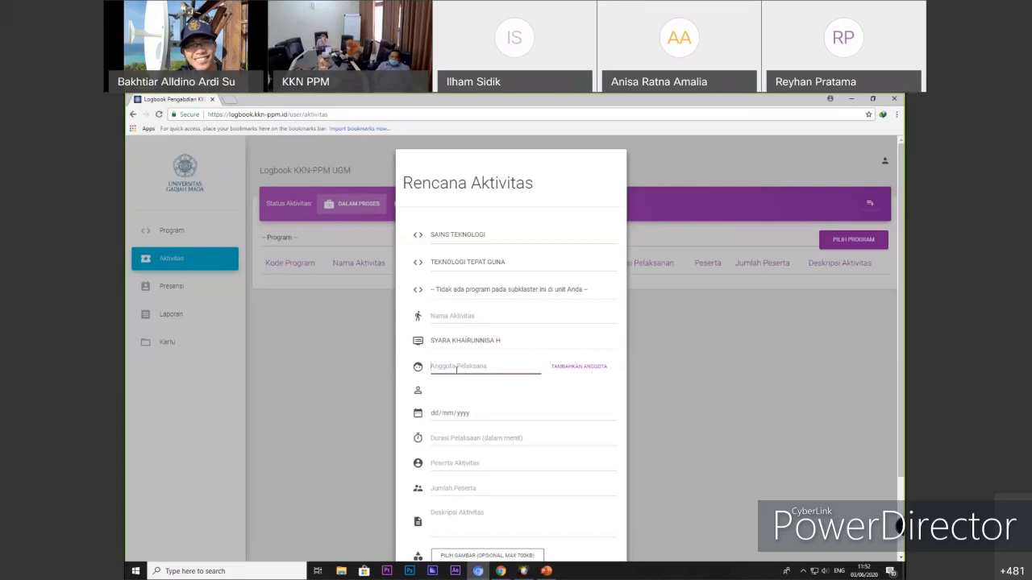
left_click(511, 412)
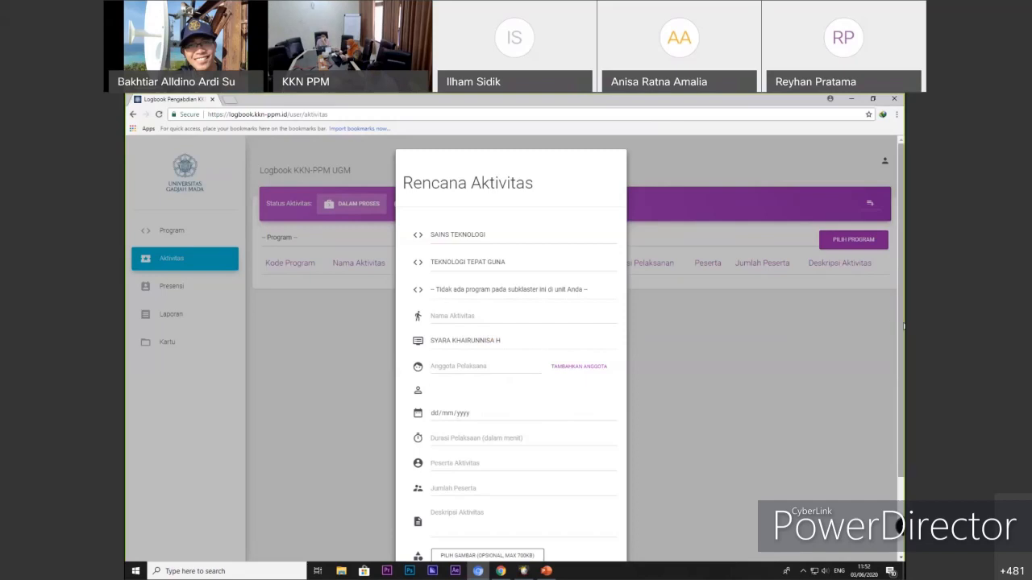
scroll(420, 367, "down", 2)
left_click(564, 340)
left_click(477, 367)
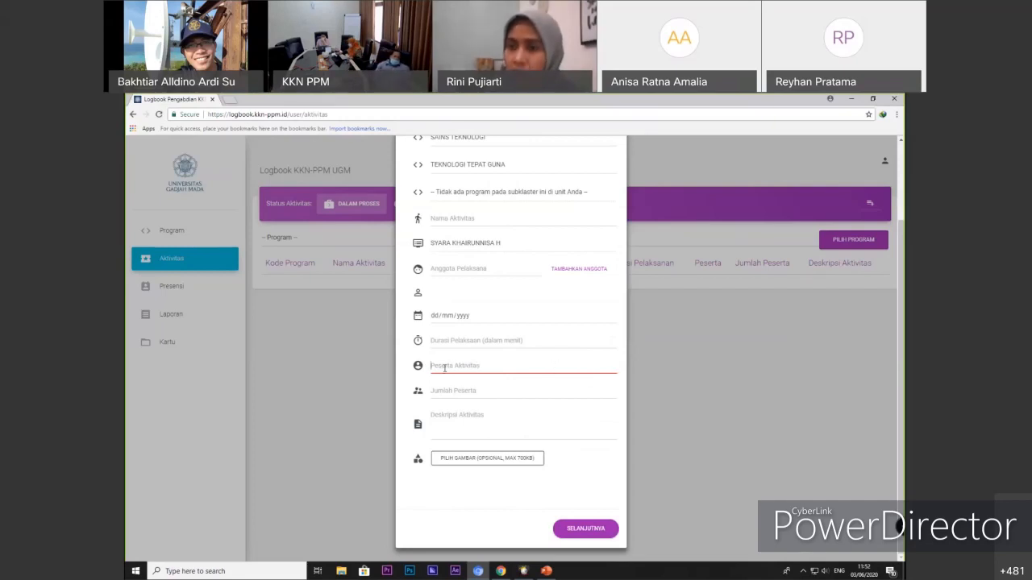
left_click(495, 388)
left_click(480, 415)
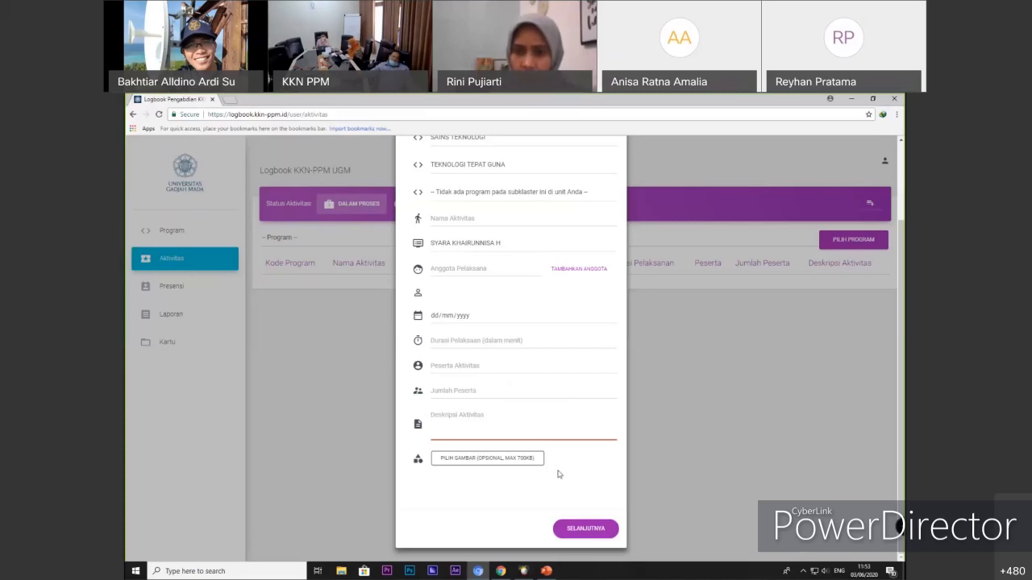
Step: Continue to the activity form's second part, examine its funding, location map, result, impact and status fields, and close it unsaved
left_click(576, 531)
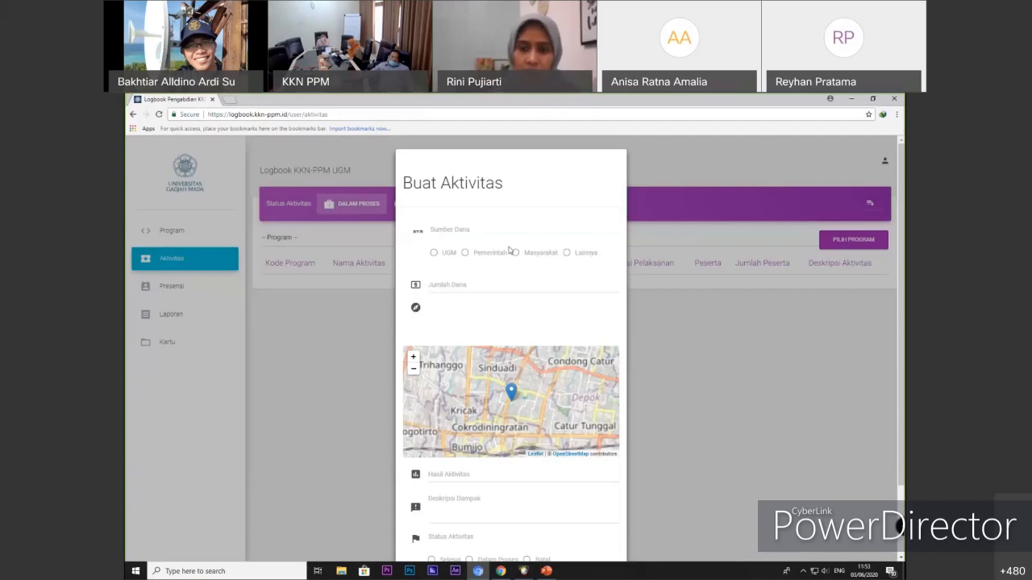
left_click(478, 286)
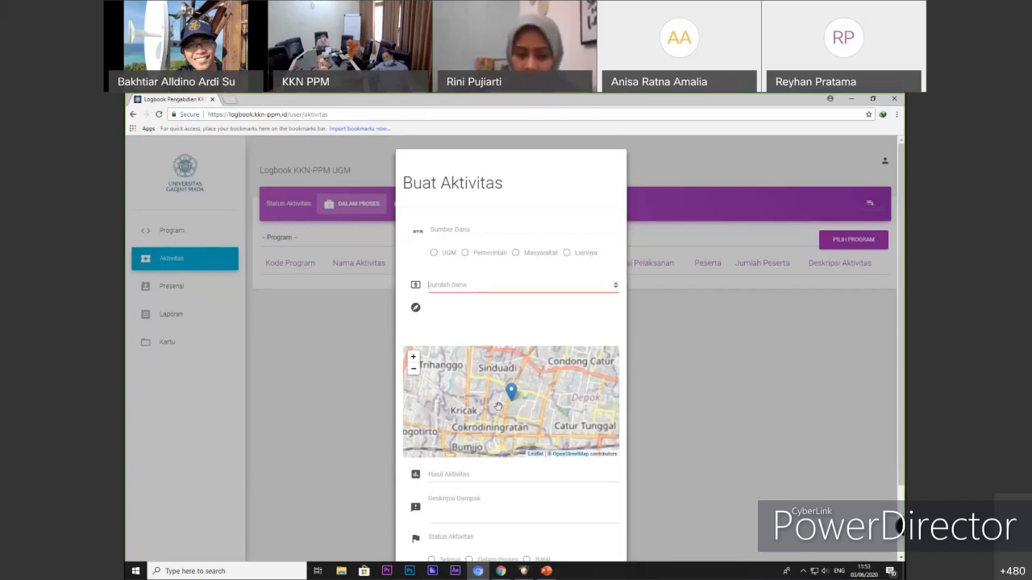
left_click_drag(545, 405, 562, 387)
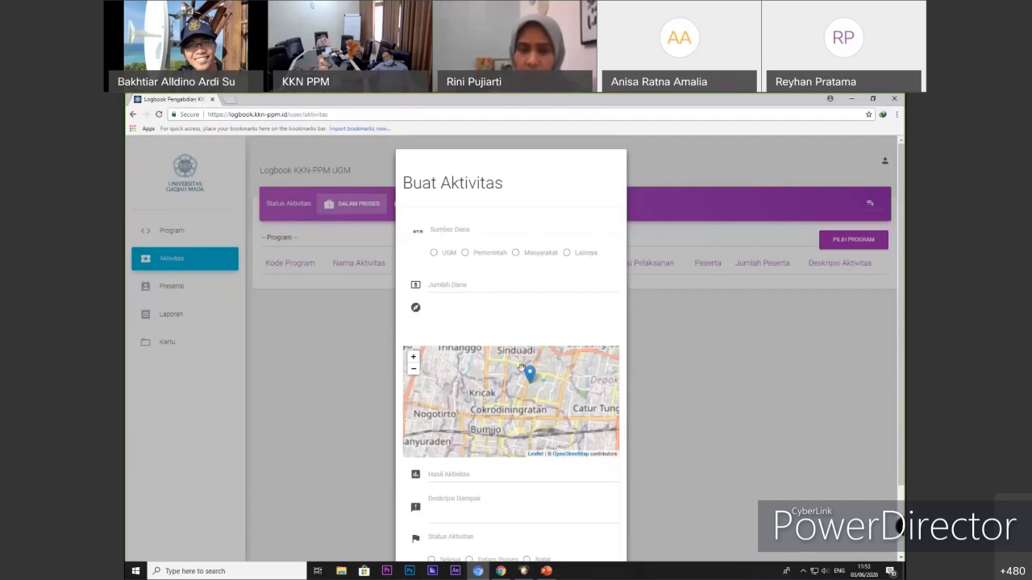
left_click(545, 476)
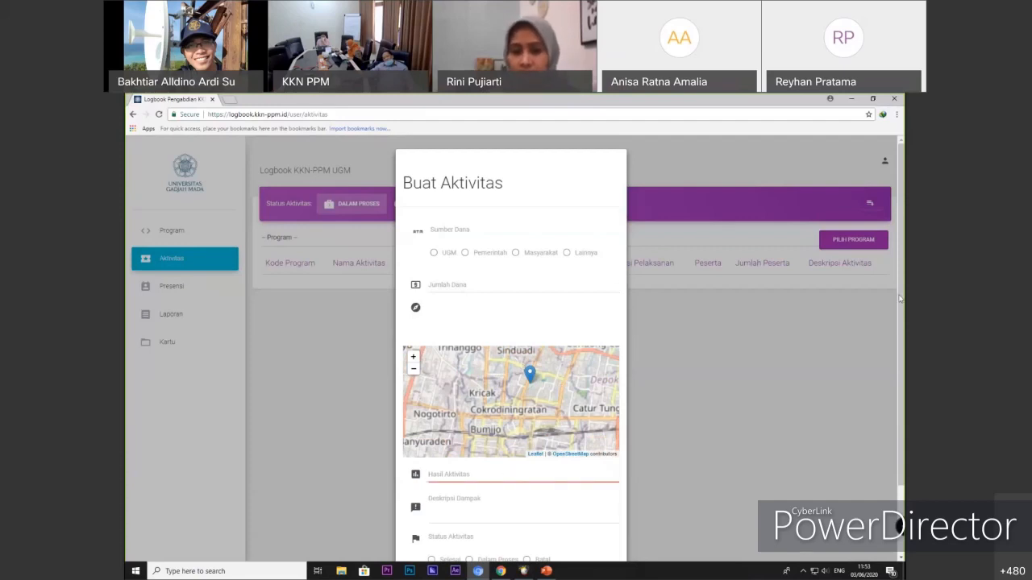
scroll(901, 300, "down", 1)
left_click(457, 424)
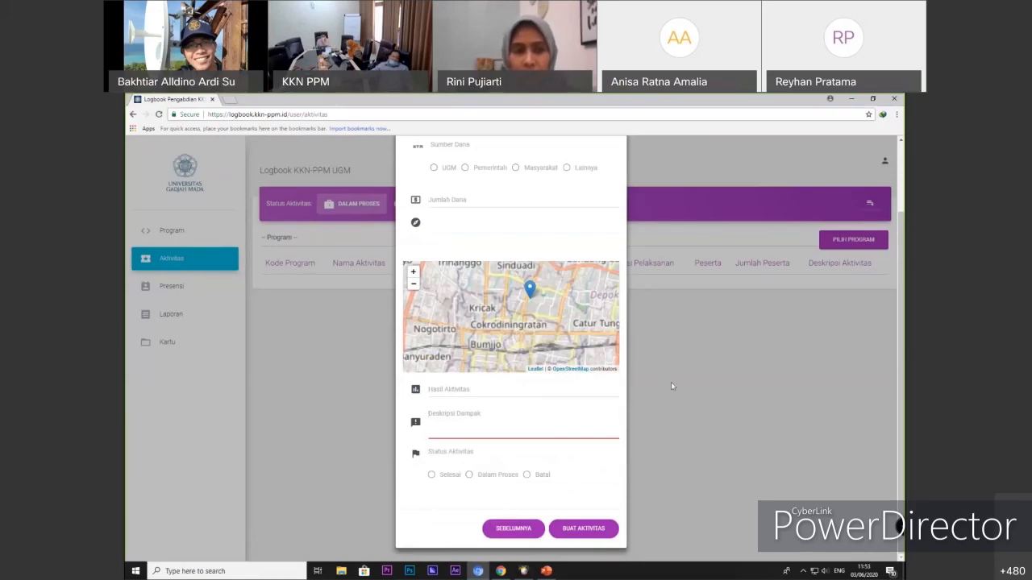
left_click(707, 383)
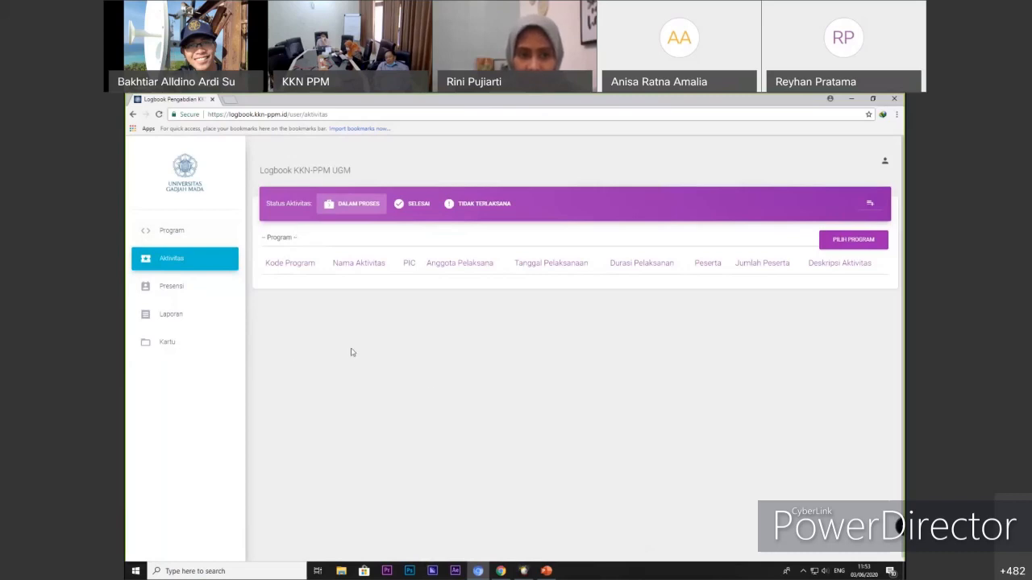
Step: List the in-progress activities recorded for program 04:02:01 - Penyuluhan kesehatan umum
left_click(316, 237)
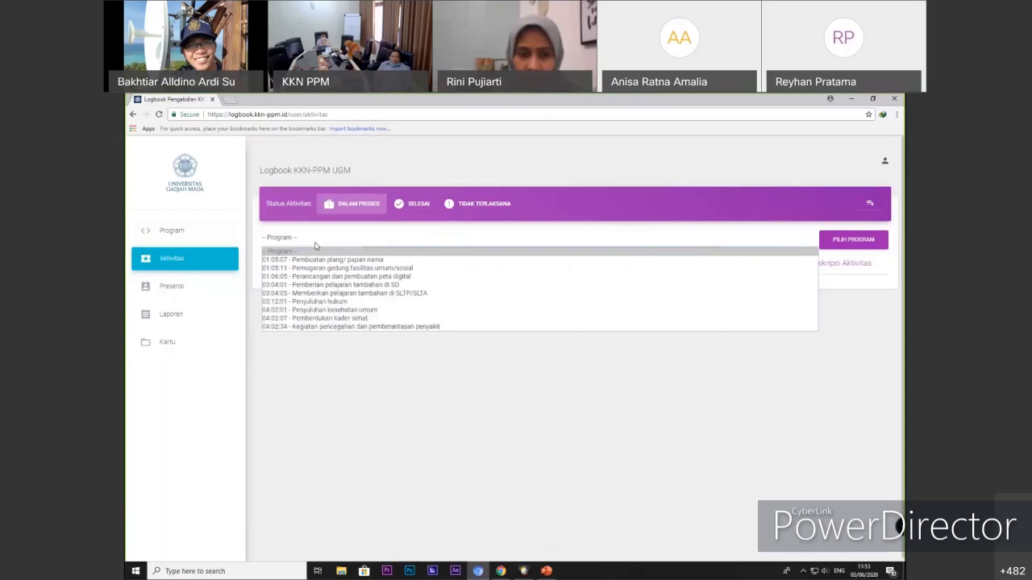
left_click(361, 313)
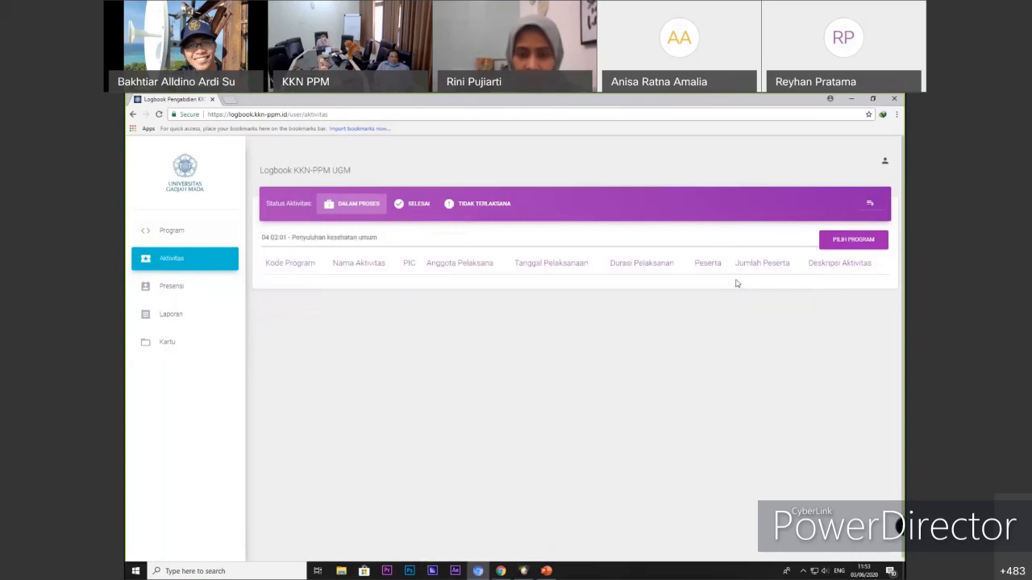
left_click(852, 240)
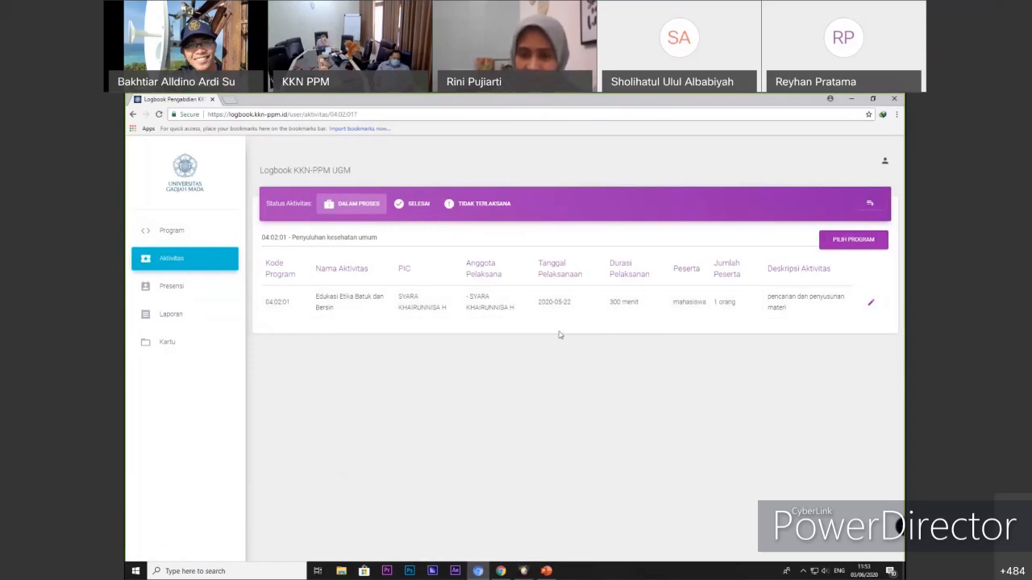
Step: Examine the Presensi student attendance list down to its end and the individual and subunit report types under Laporan
left_click(178, 291)
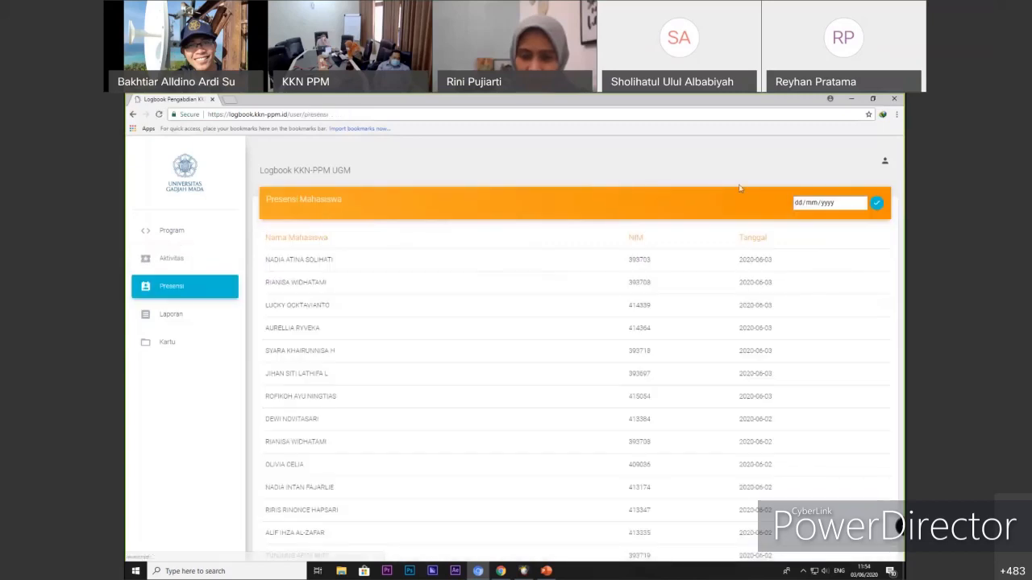
scroll(544, 417, "down", 5)
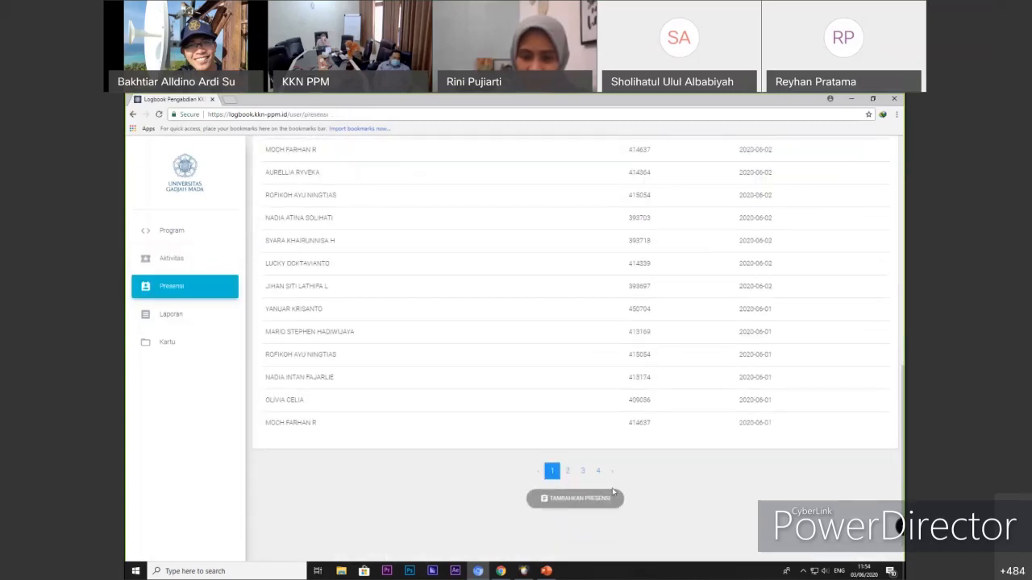
left_click(172, 317)
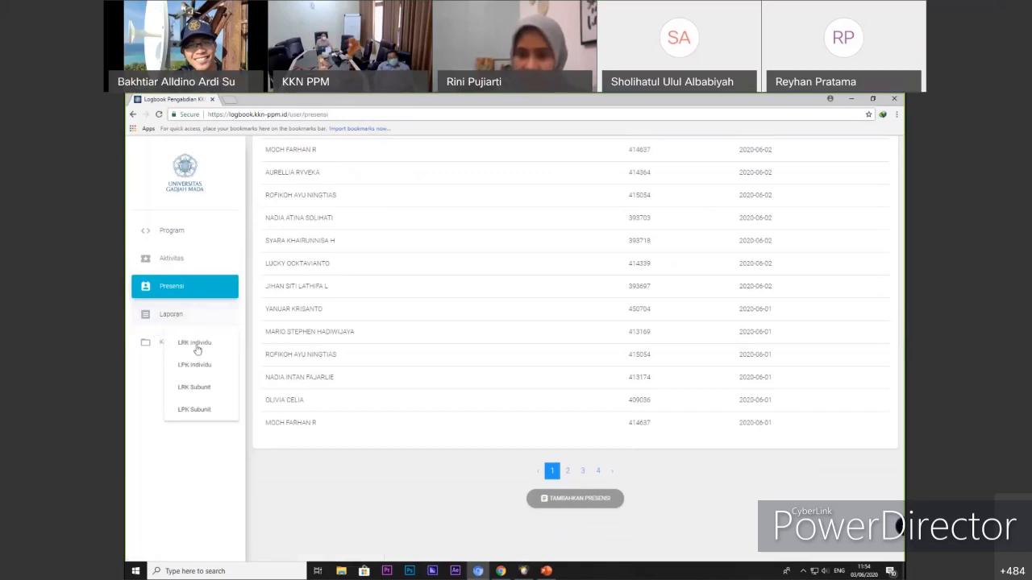
left_click(203, 487)
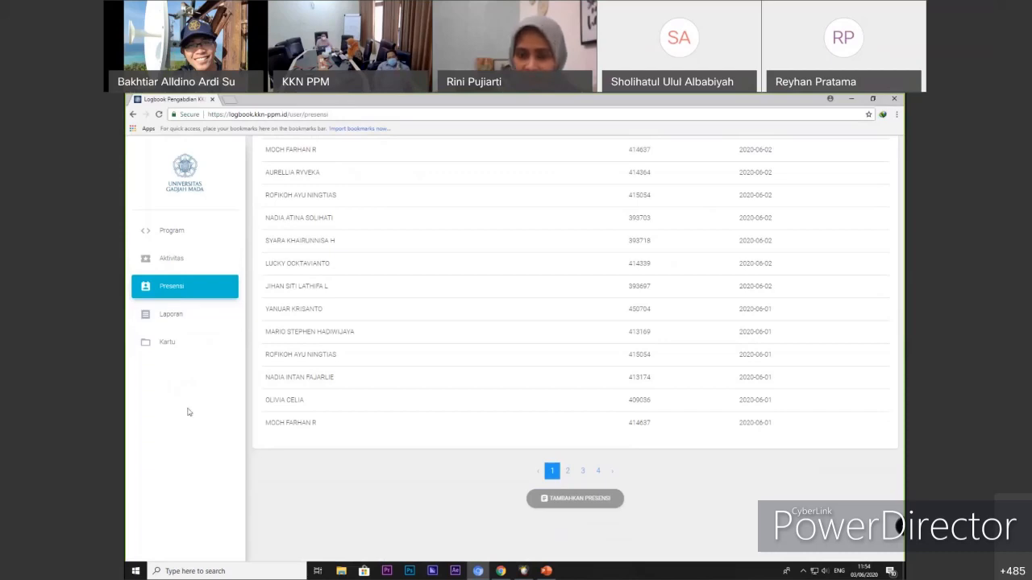
Step: Open the individual LPK report and examine its Pendahuluan and Kesimpulan editors, closing each without saving
left_click(229, 343)
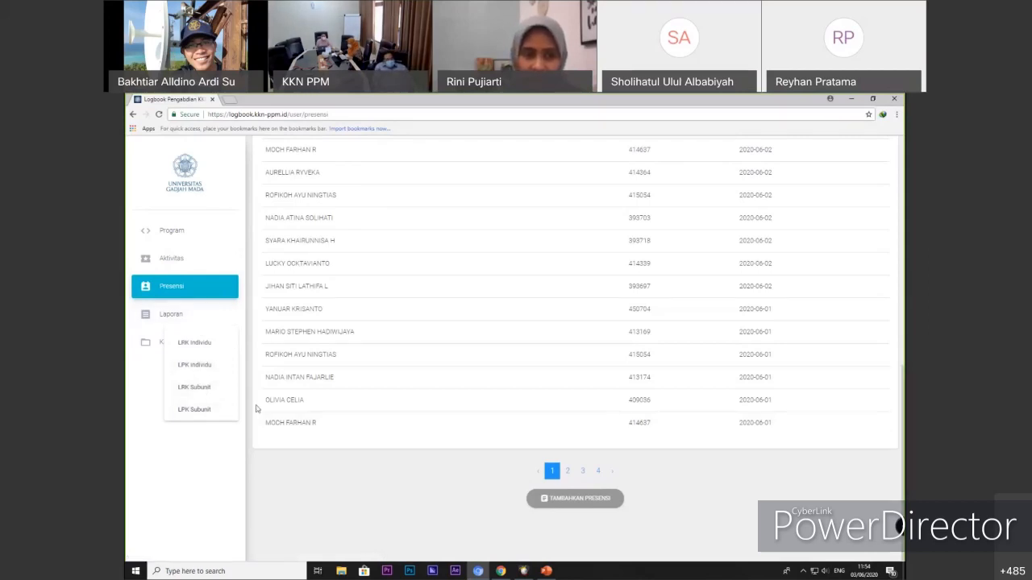
left_click(209, 366)
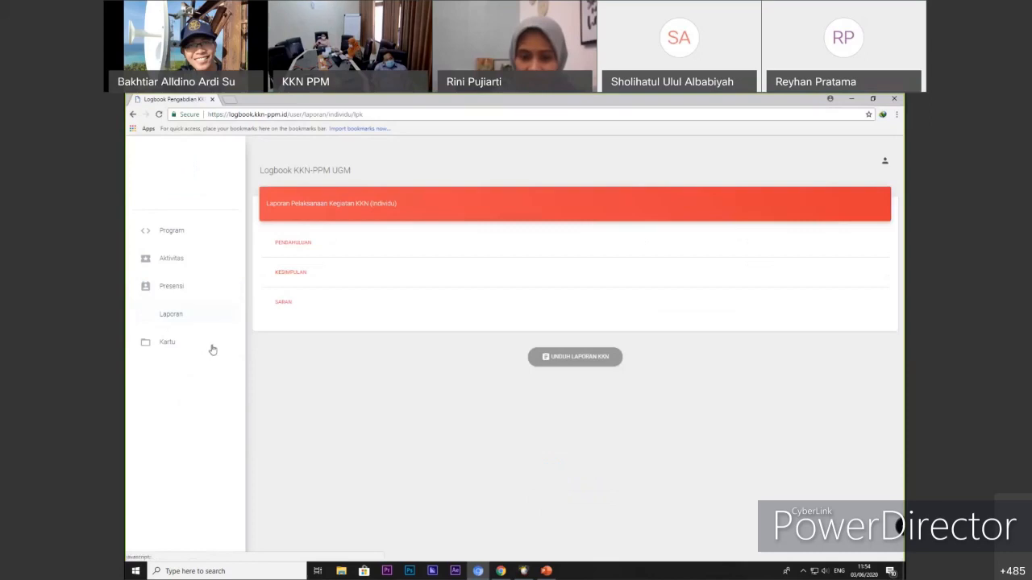
left_click(320, 250)
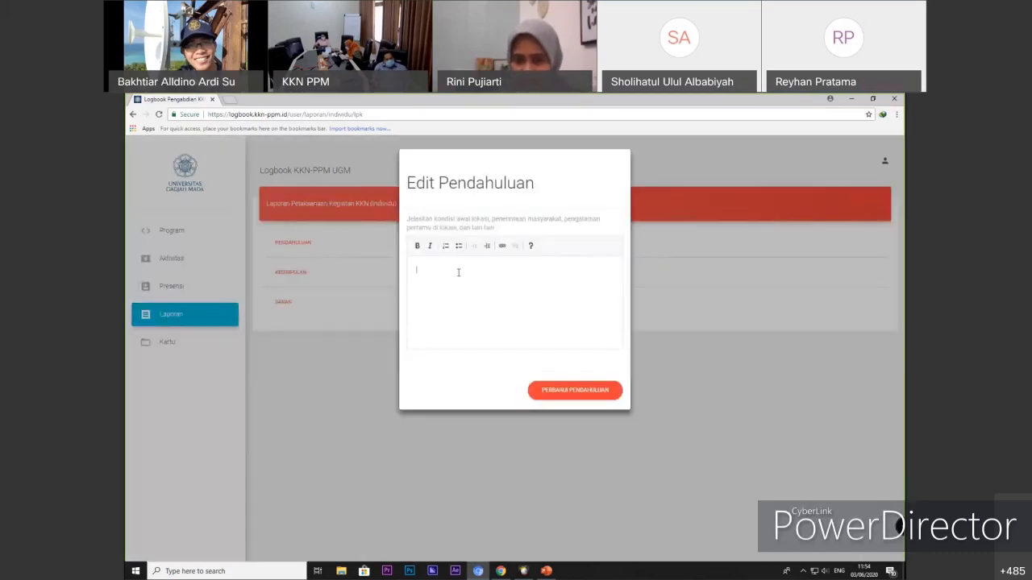
left_click(736, 391)
left_click(304, 280)
left_click(758, 352)
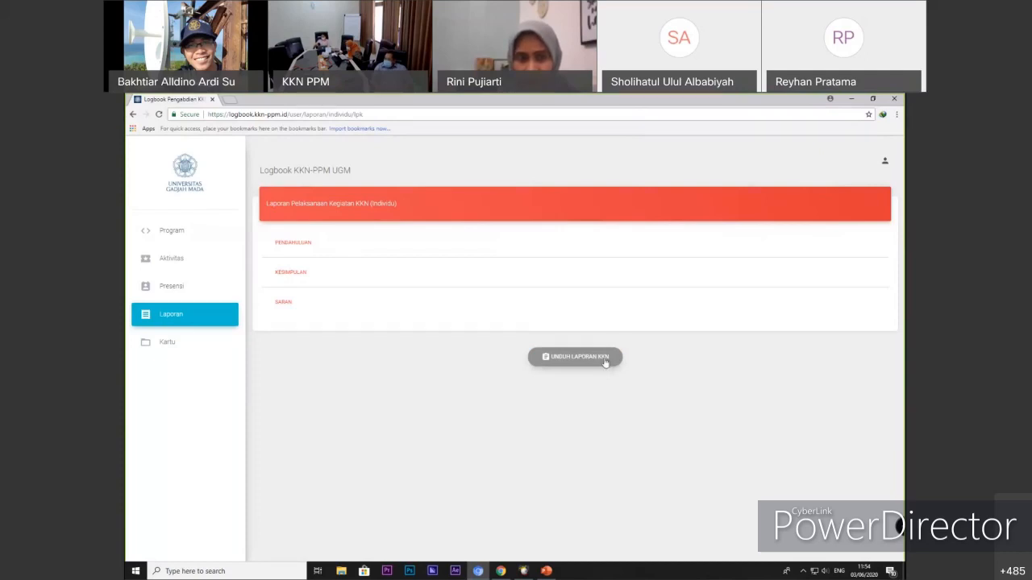
Step: Download the student's kartu-i1 activity card from Kartu and open the workbook in Excel
left_click(200, 347)
left_click(202, 371)
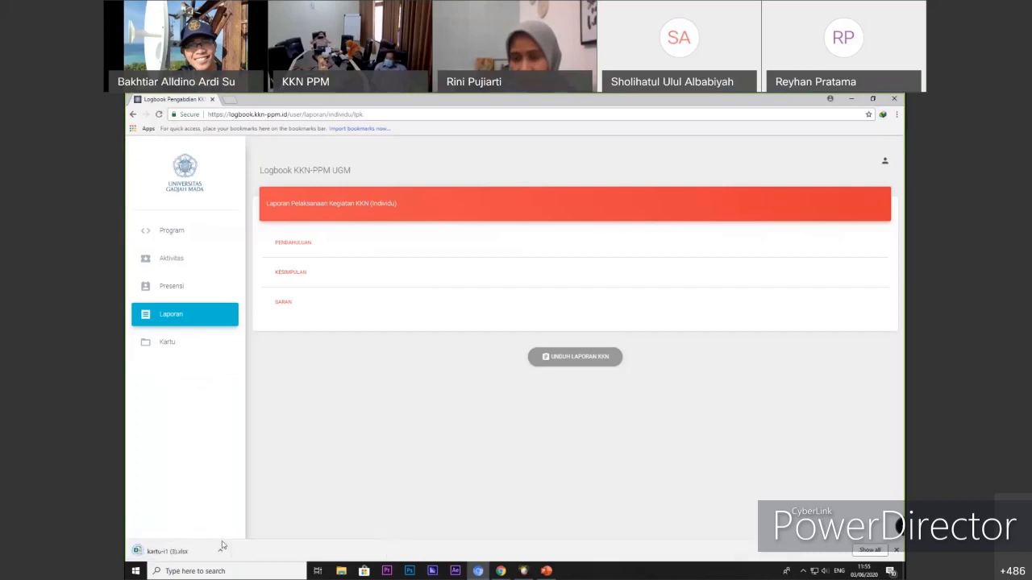
left_click(213, 551)
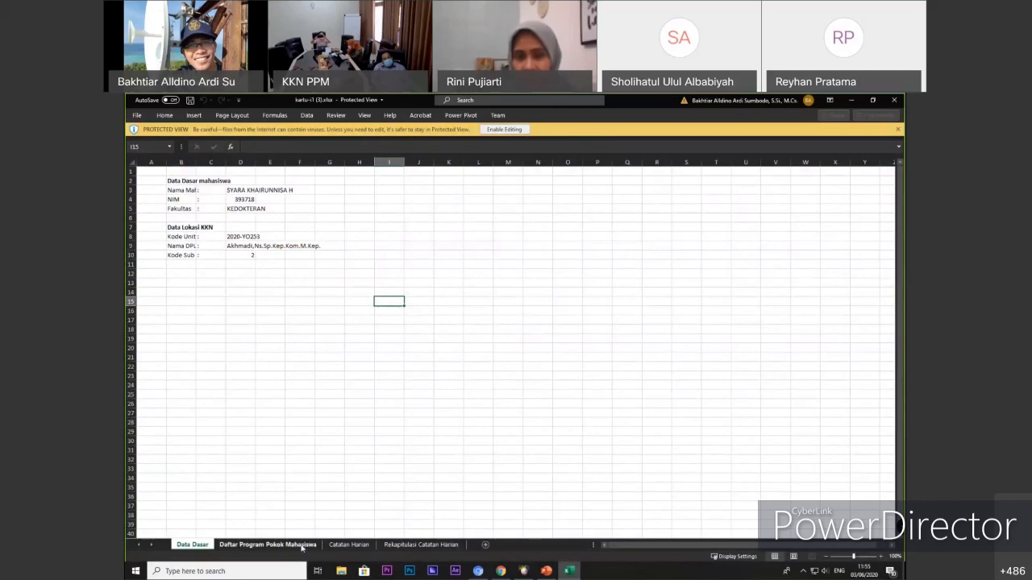
Step: Examine the card workbook's Daftar Program Pokok Mahasiswa, Catatan Harian and Rekapitulasi Catatan Harian sheets, and close the workbook
left_click(303, 547)
left_click(361, 547)
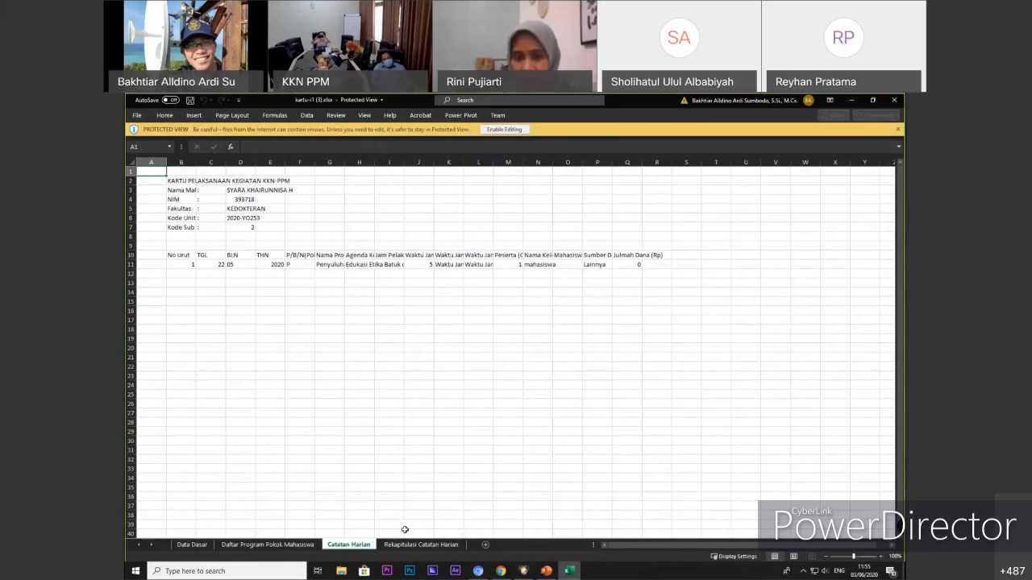
left_click(415, 545)
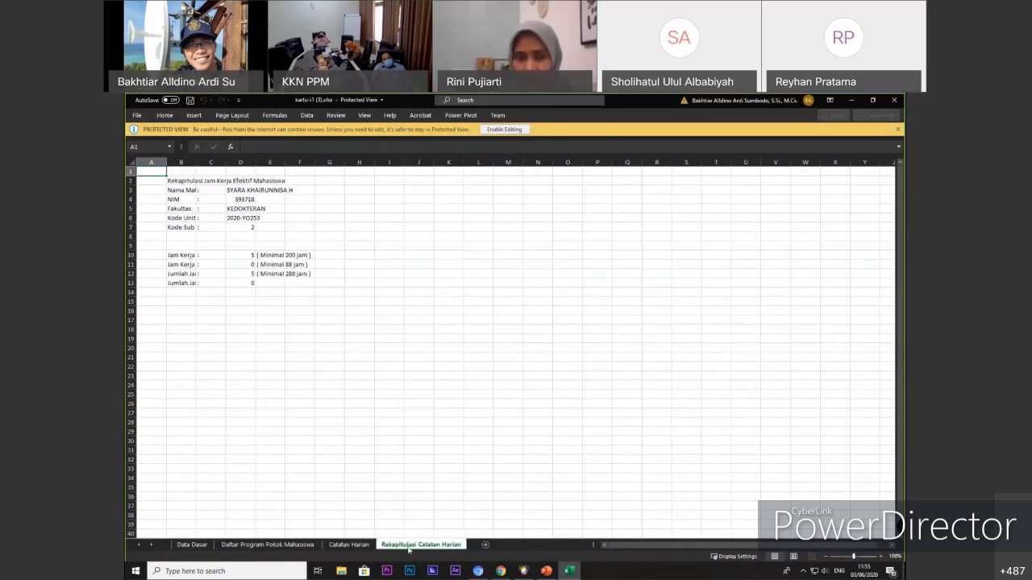
left_click(347, 545)
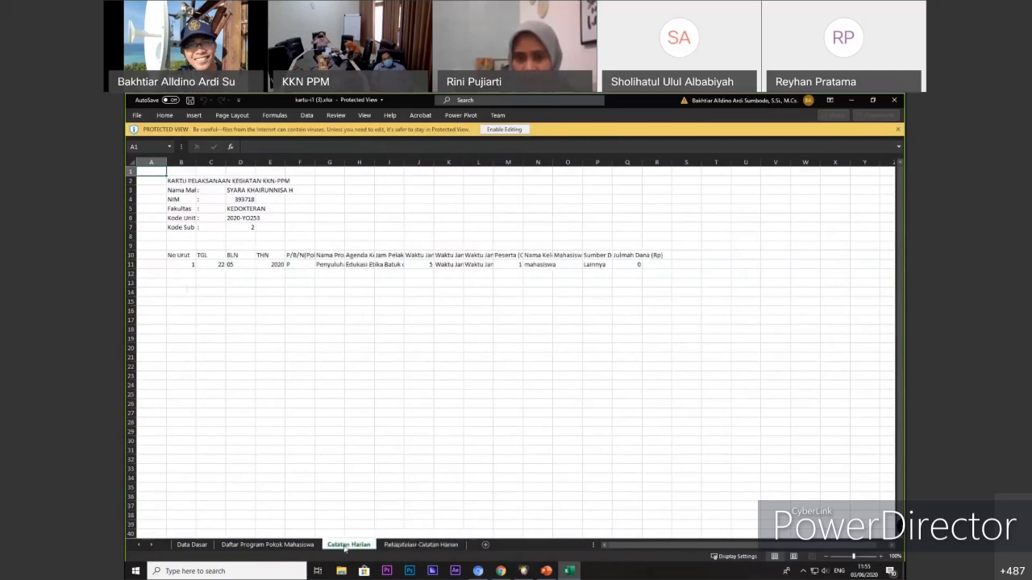
left_click(272, 544)
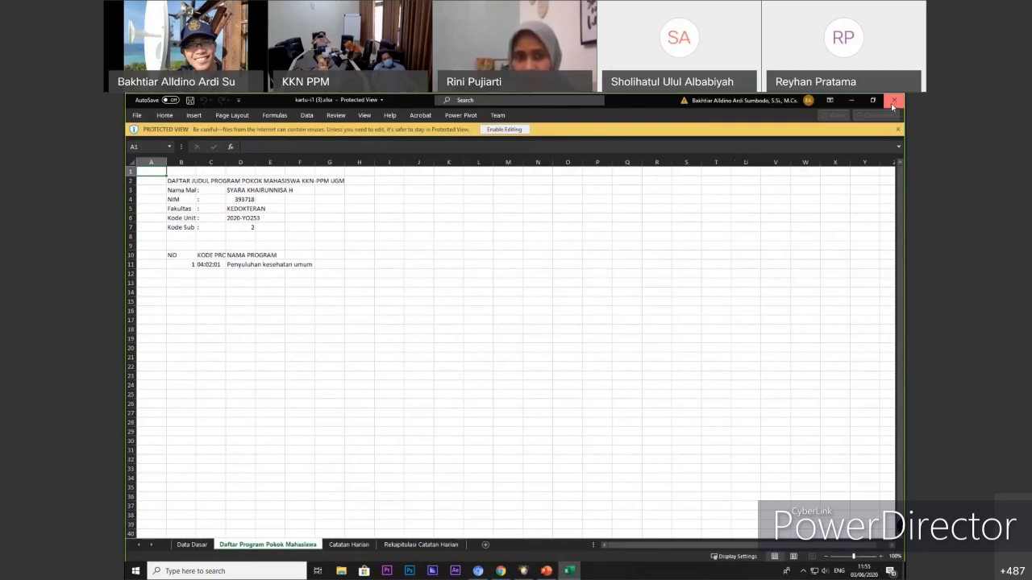
left_click(891, 102)
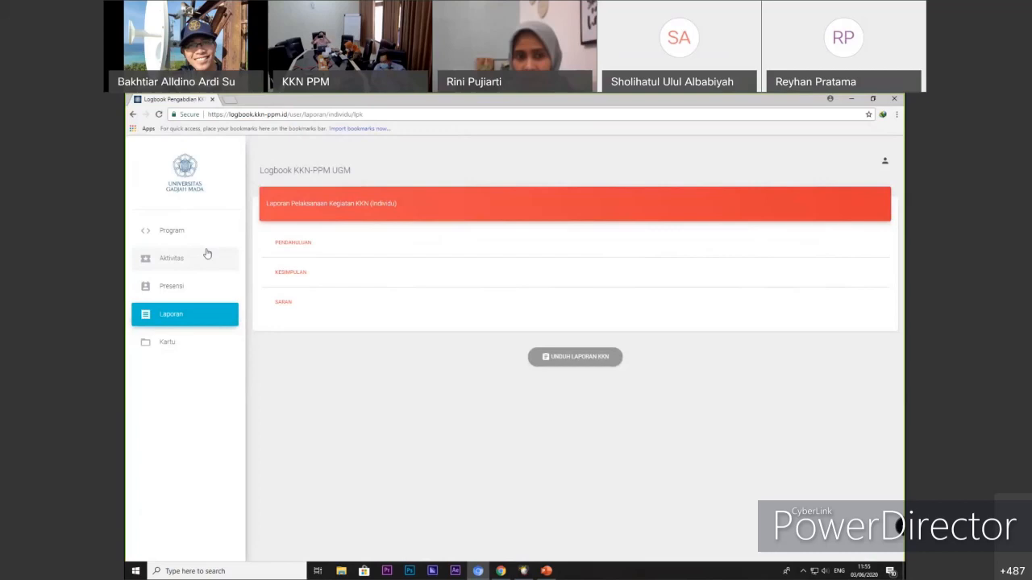